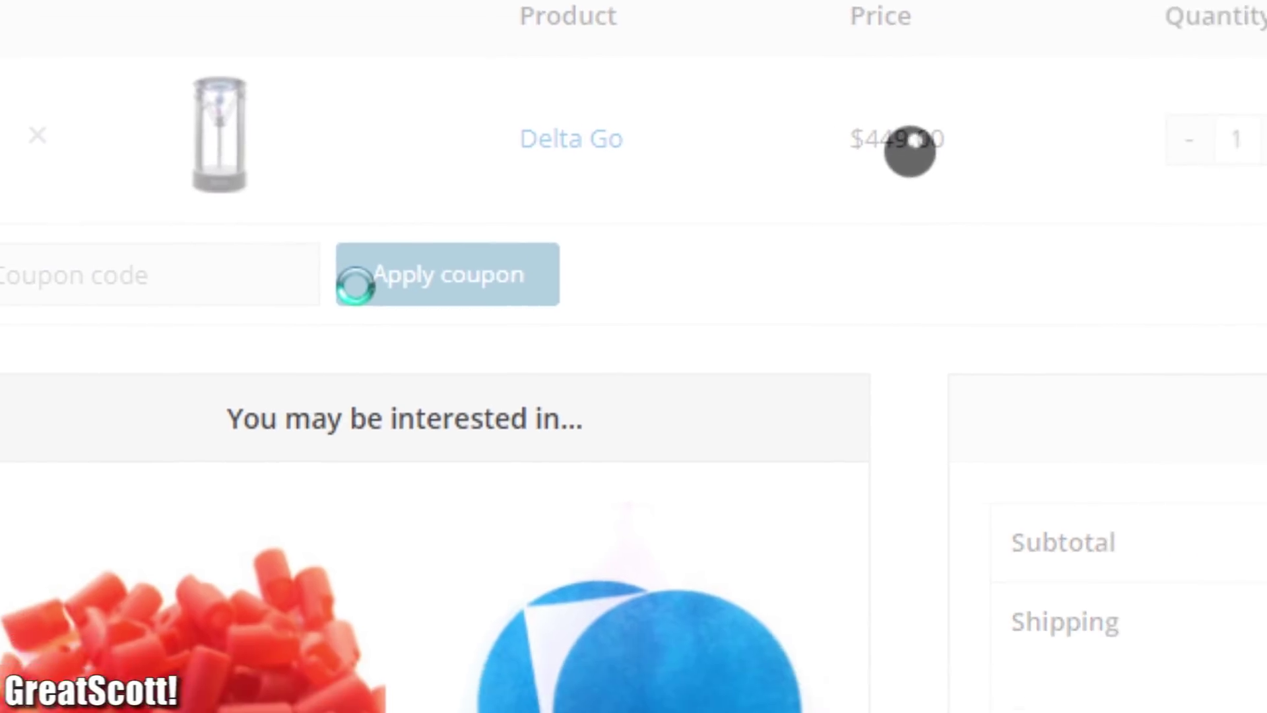
# Highlight the $449.00 subtotal in the Delta Go cart totals
pyautogui.moveTo(623, 199); pyautogui.dragTo(657, 199)
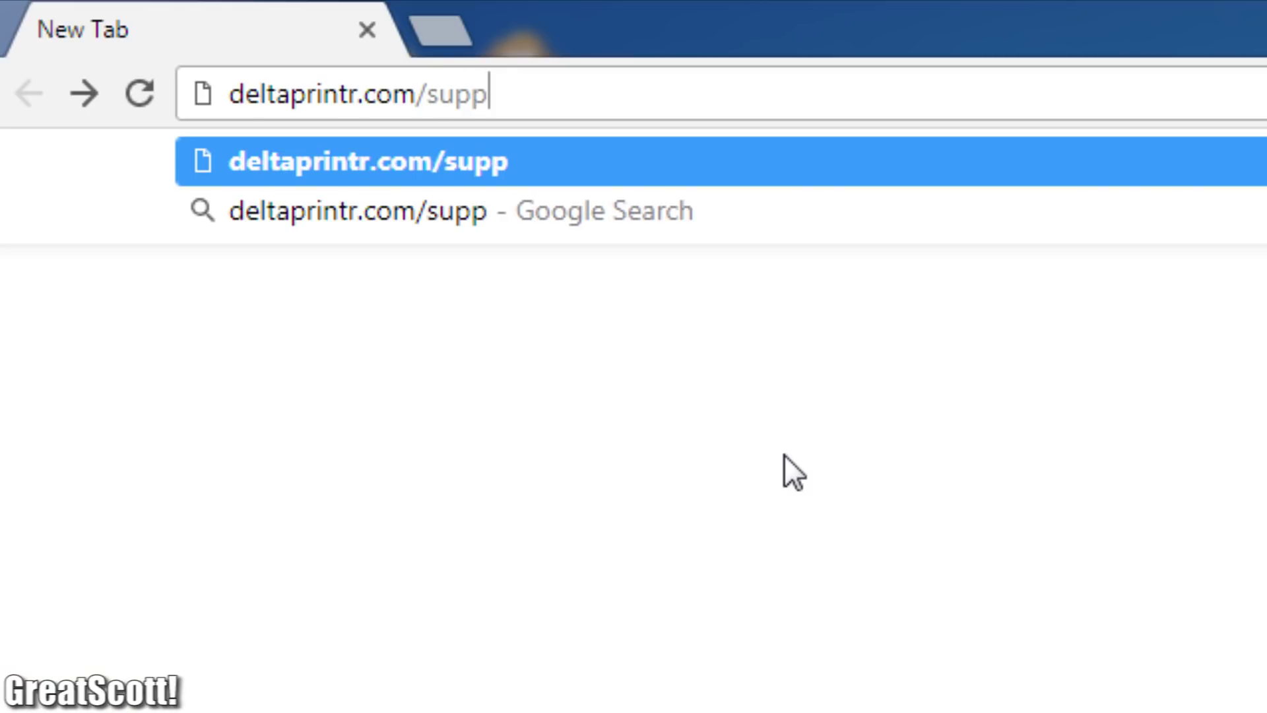
# Load deltaprintr.com/support and highlight the Cura setup, auto-calibration and USB connection instructions
pyautogui.write('t')
pyautogui.press('Return')
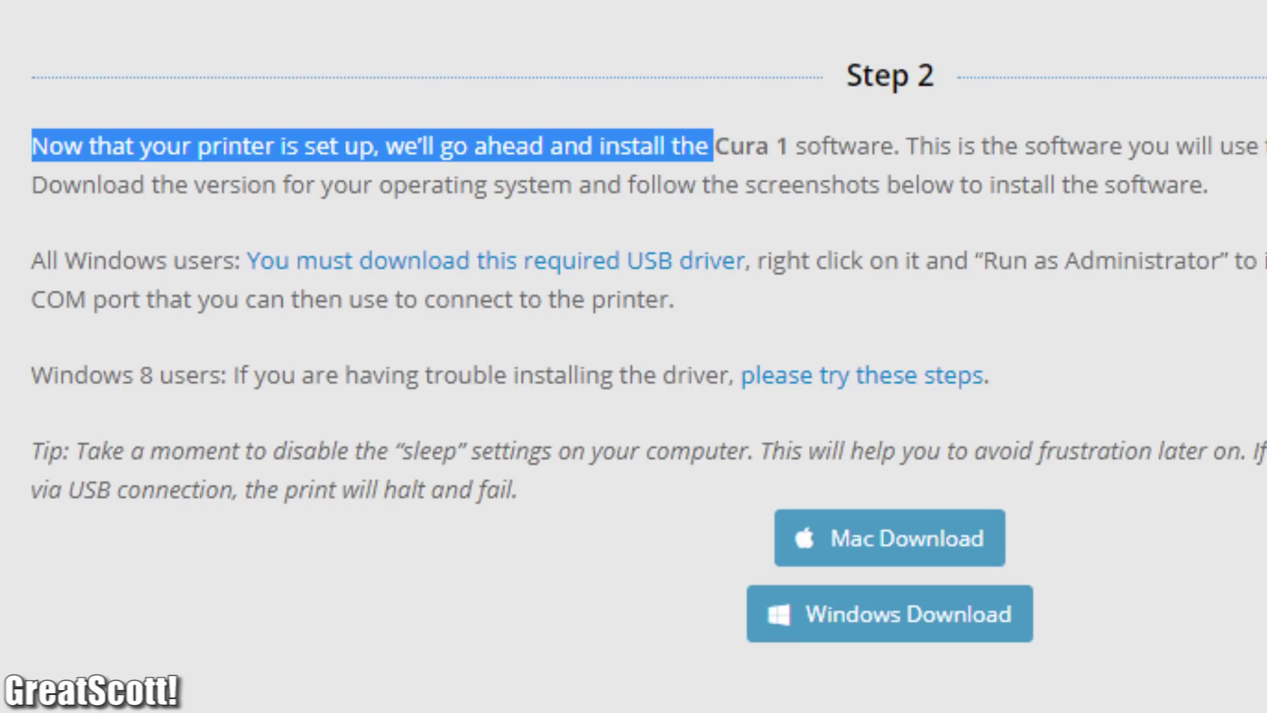
pyautogui.moveTo(707, 145); pyautogui.dragTo(773, 145)
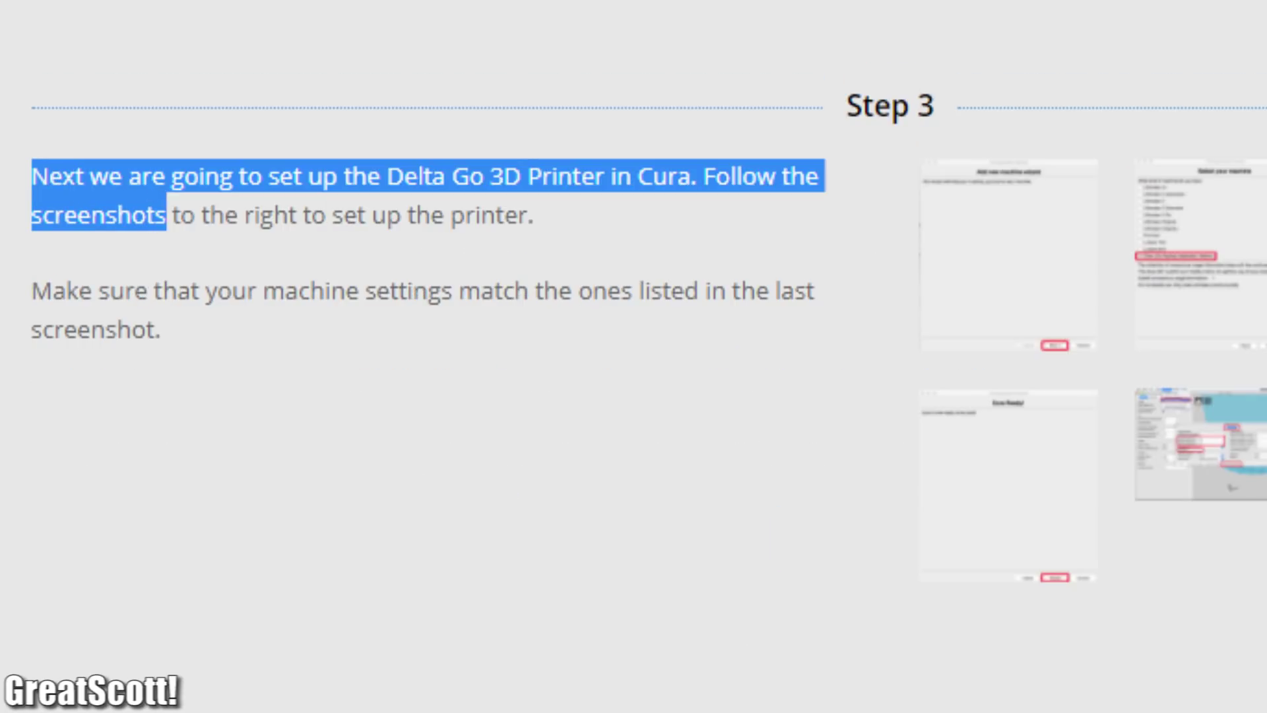
pyautogui.moveTo(205, 290); pyautogui.dragTo(174, 343)
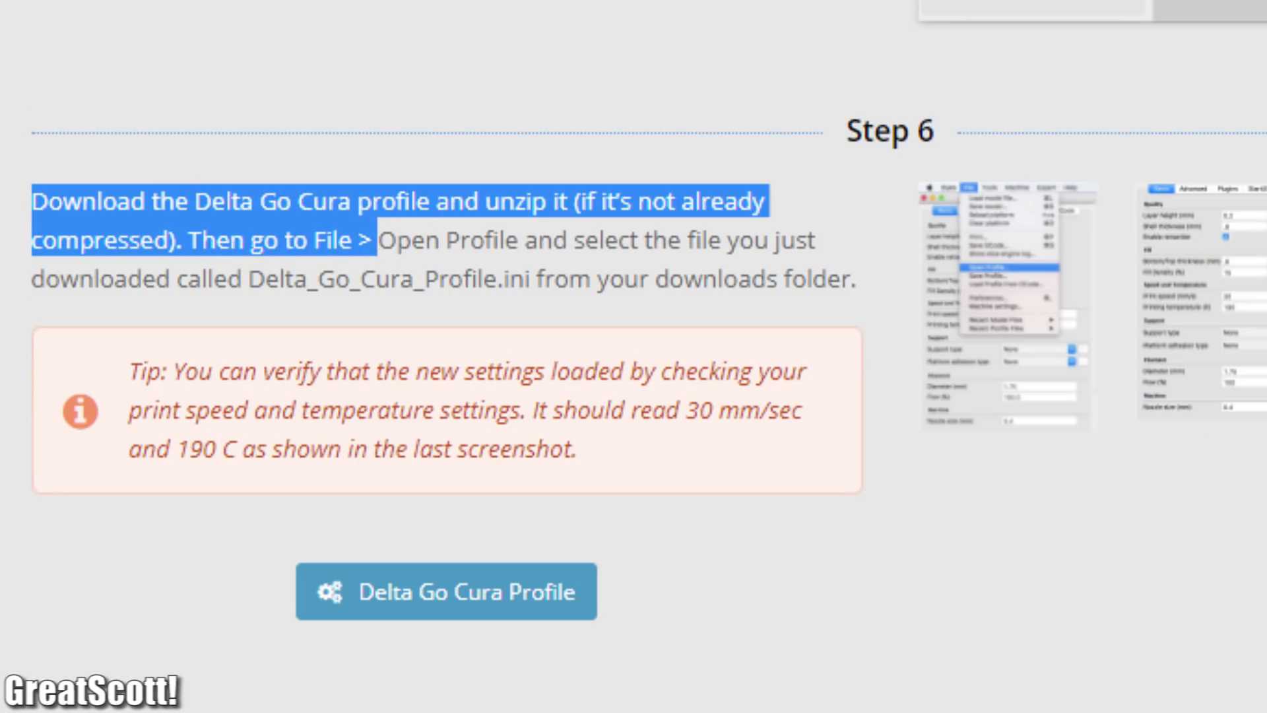
pyautogui.moveTo(377, 240); pyautogui.dragTo(596, 278)
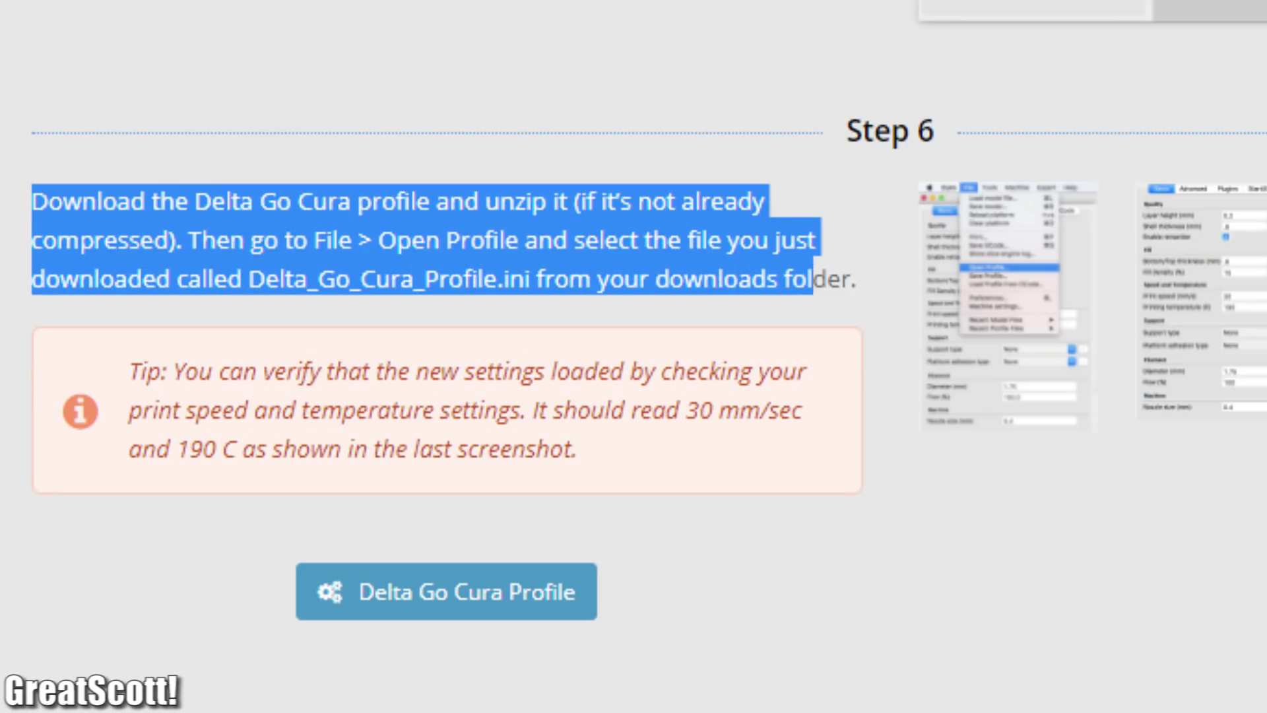
pyautogui.moveTo(103, 122); pyautogui.dragTo(320, 122)
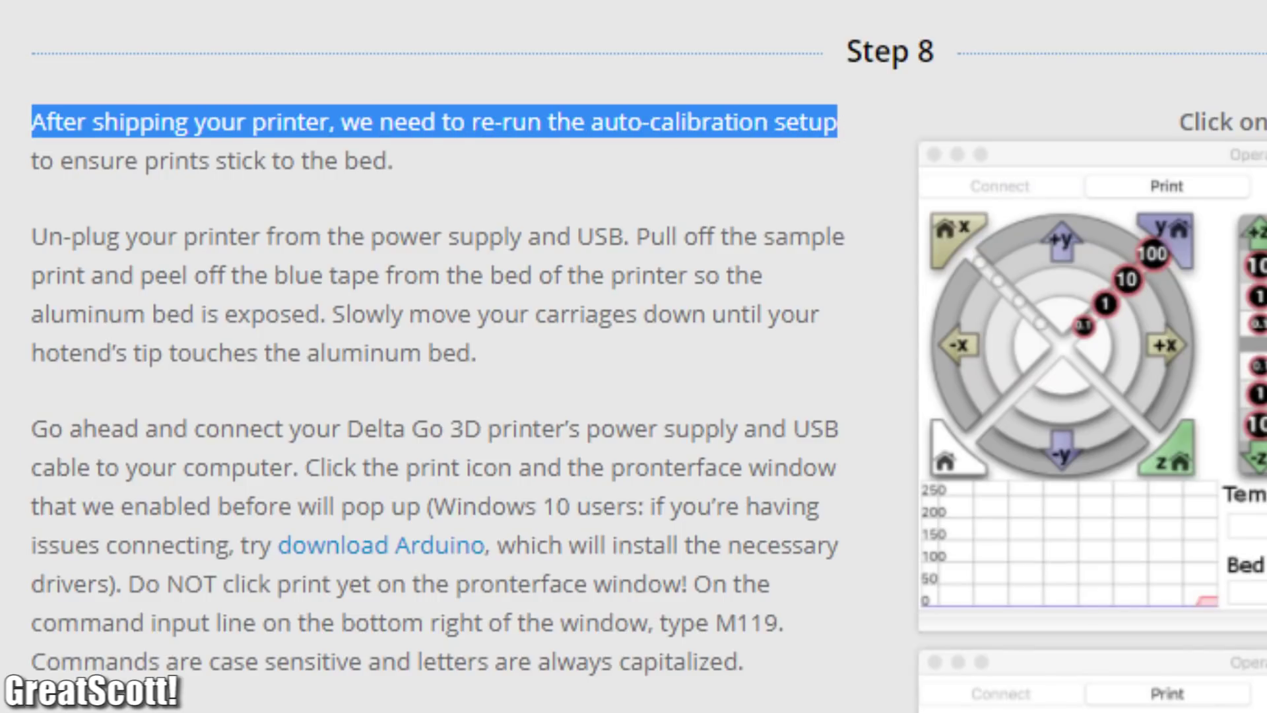
pyautogui.moveTo(32, 429); pyautogui.dragTo(235, 468)
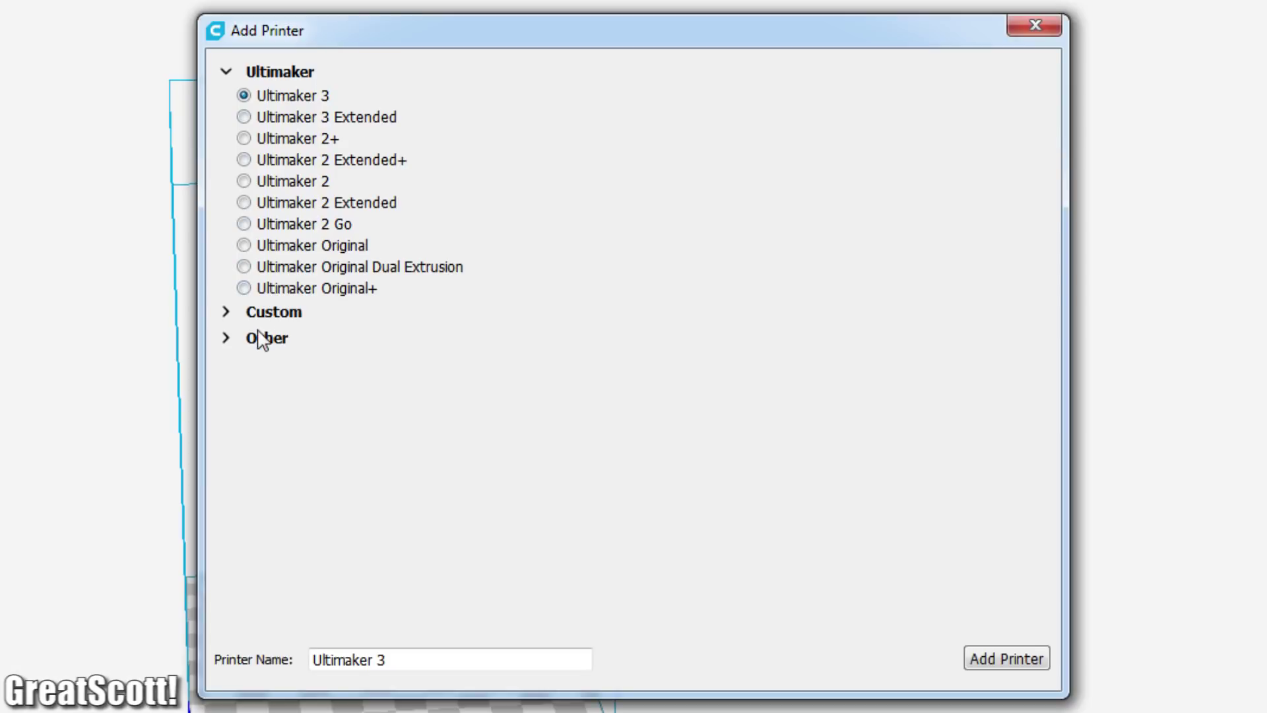
# Add the Delta Go printer and set its default printing temperature to 220 °C
pyautogui.click(262, 339)
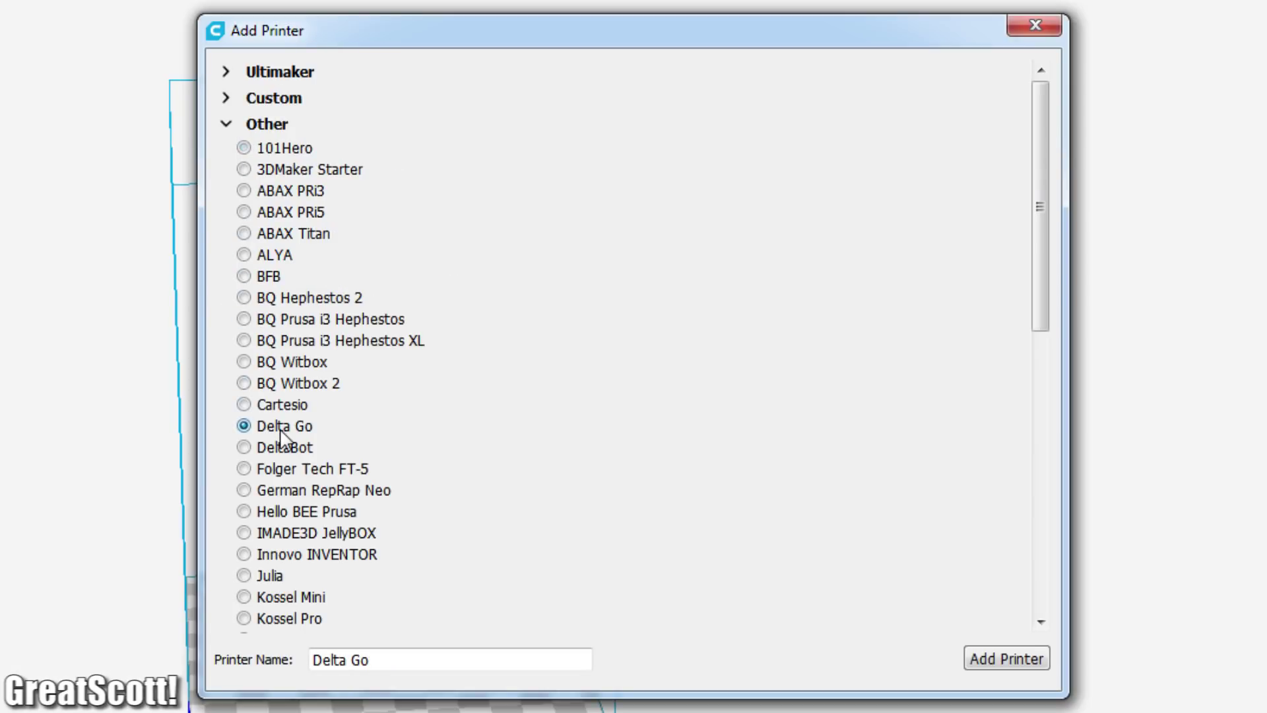
pyautogui.click(1017, 658)
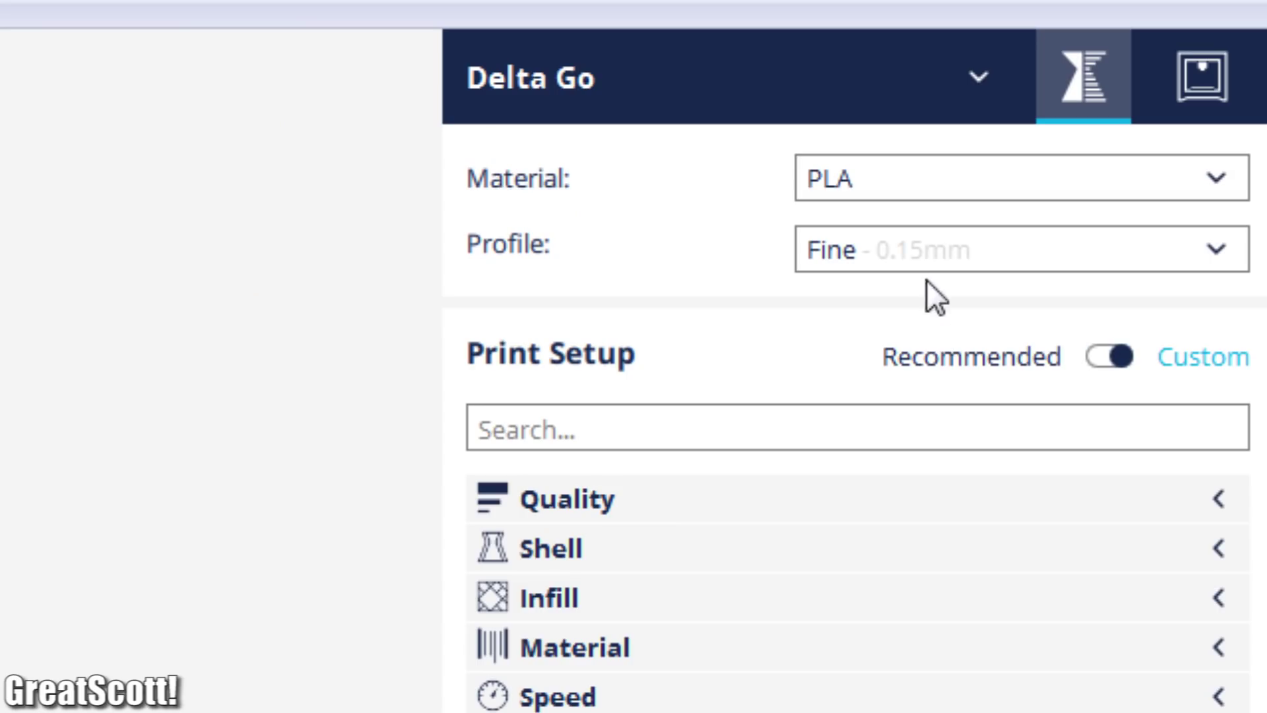
pyautogui.click(931, 250)
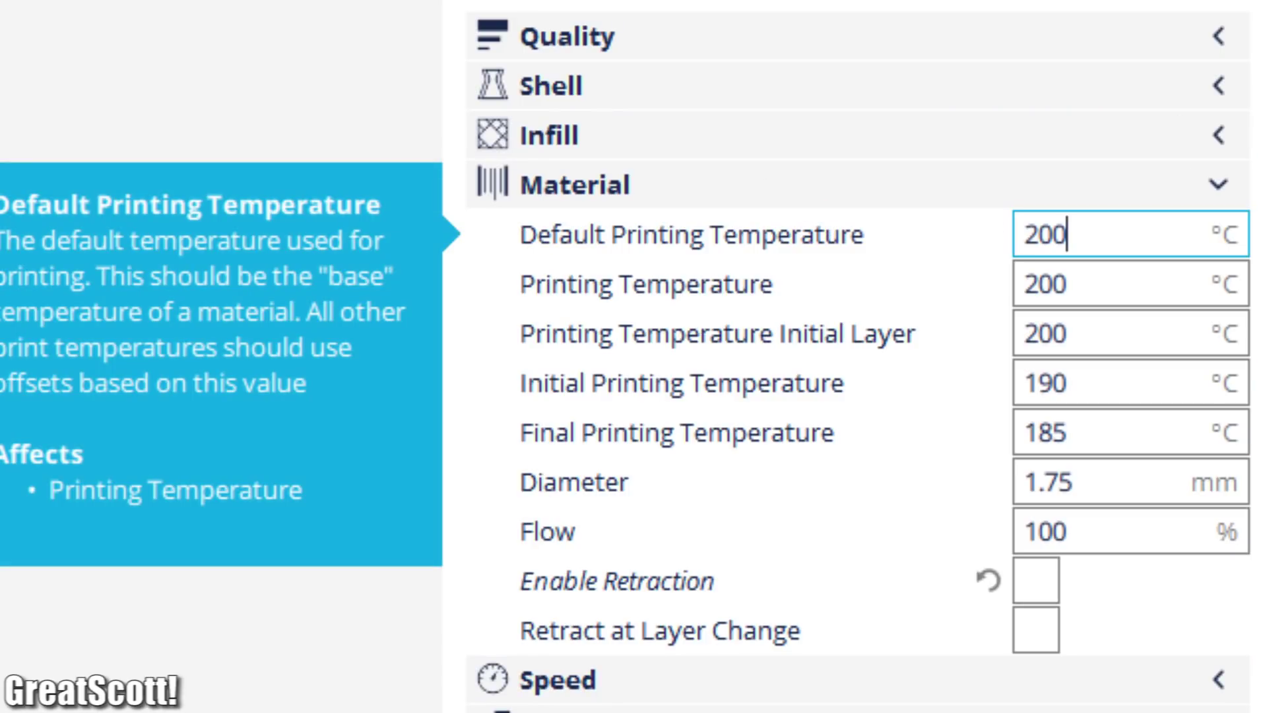
pyautogui.press('BackSpace')
pyautogui.press('BackSpace')
pyautogui.write('20')
# Check the build plate adhesion type options, confirming Brim is selected
pyautogui.click(1076, 175)
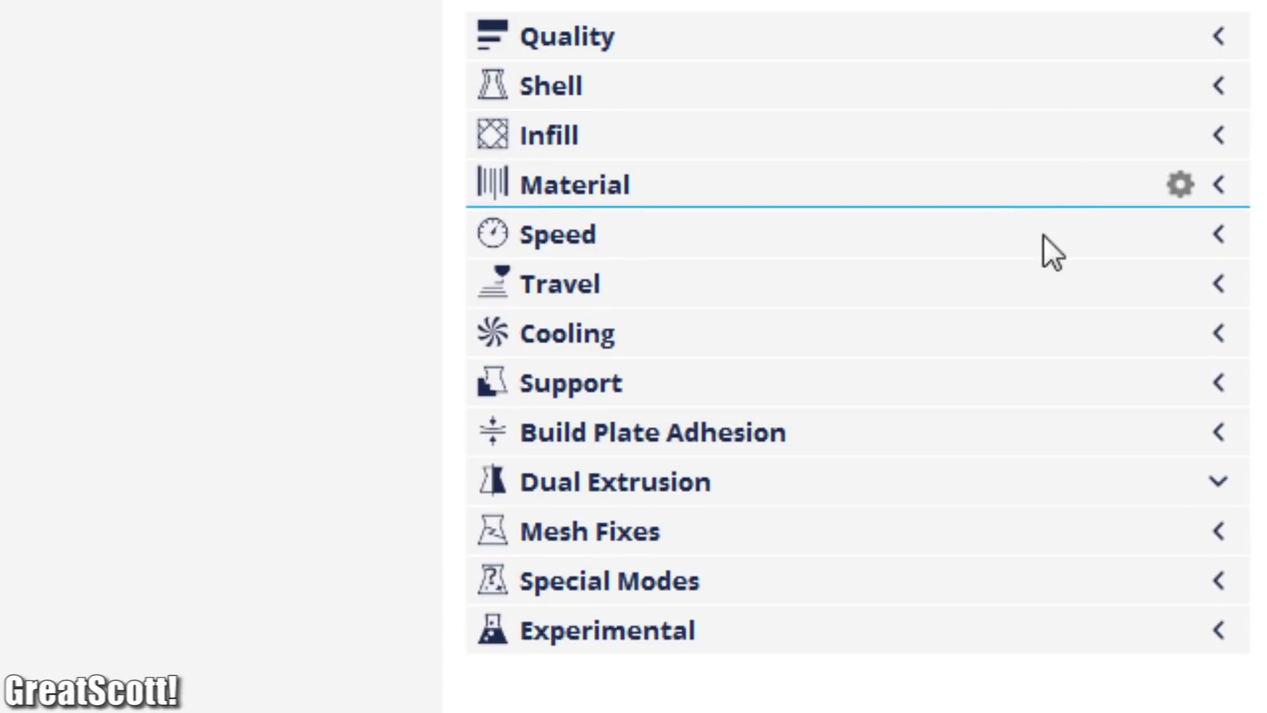
pyautogui.click(976, 433)
pyautogui.click(1049, 480)
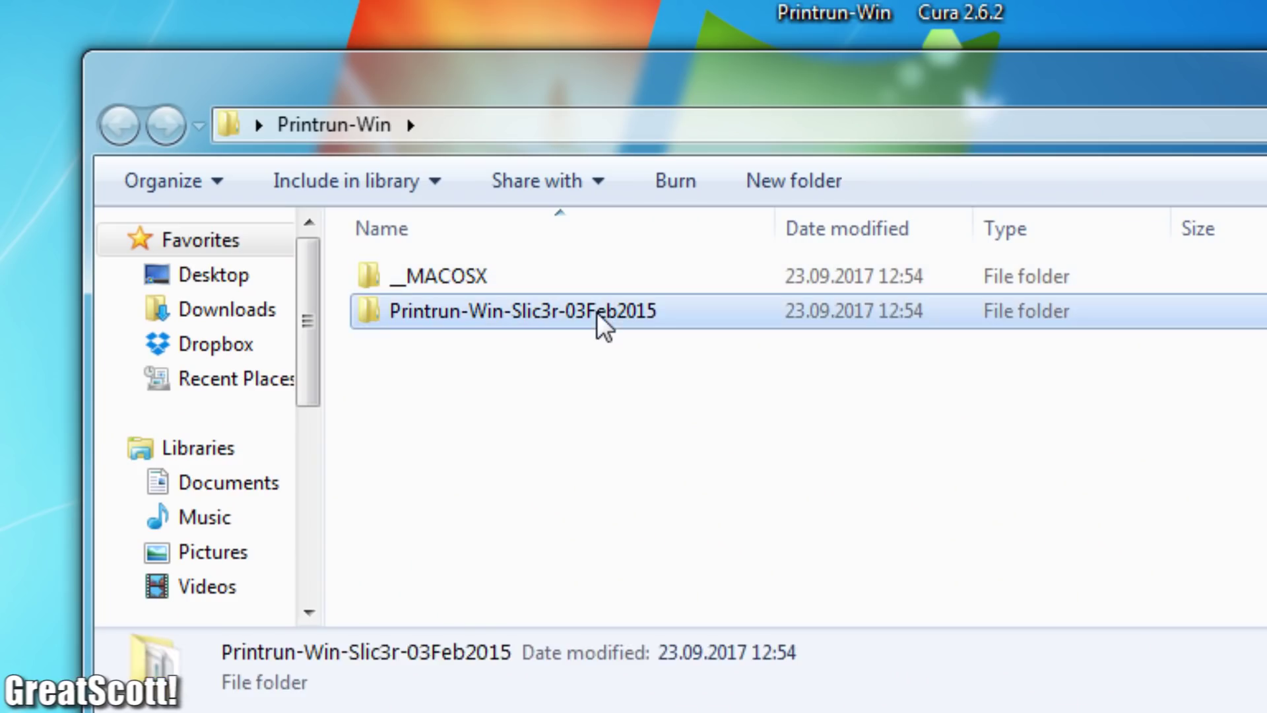
# Launch Pronterface, query endstops with M119, and start heating the hotend to 210 °C
pyautogui.doubleClick(597, 312)
pyautogui.doubleClick(546, 475)
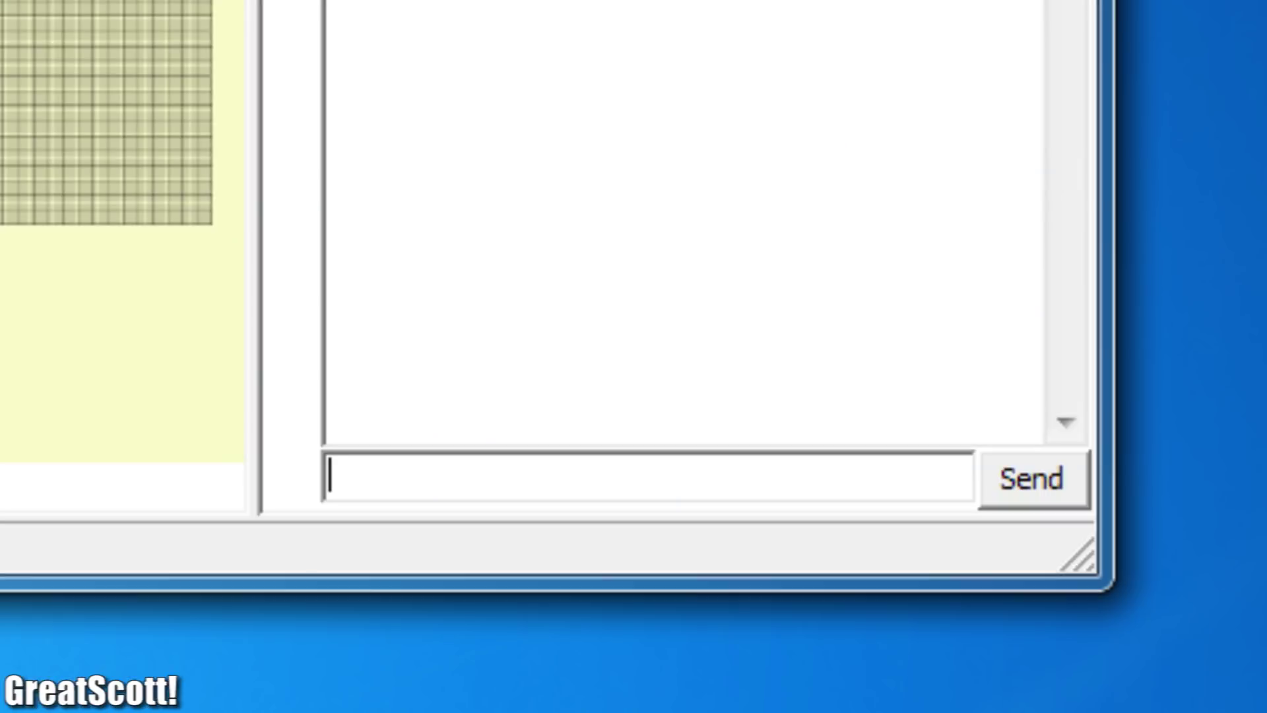
pyautogui.press('Return')
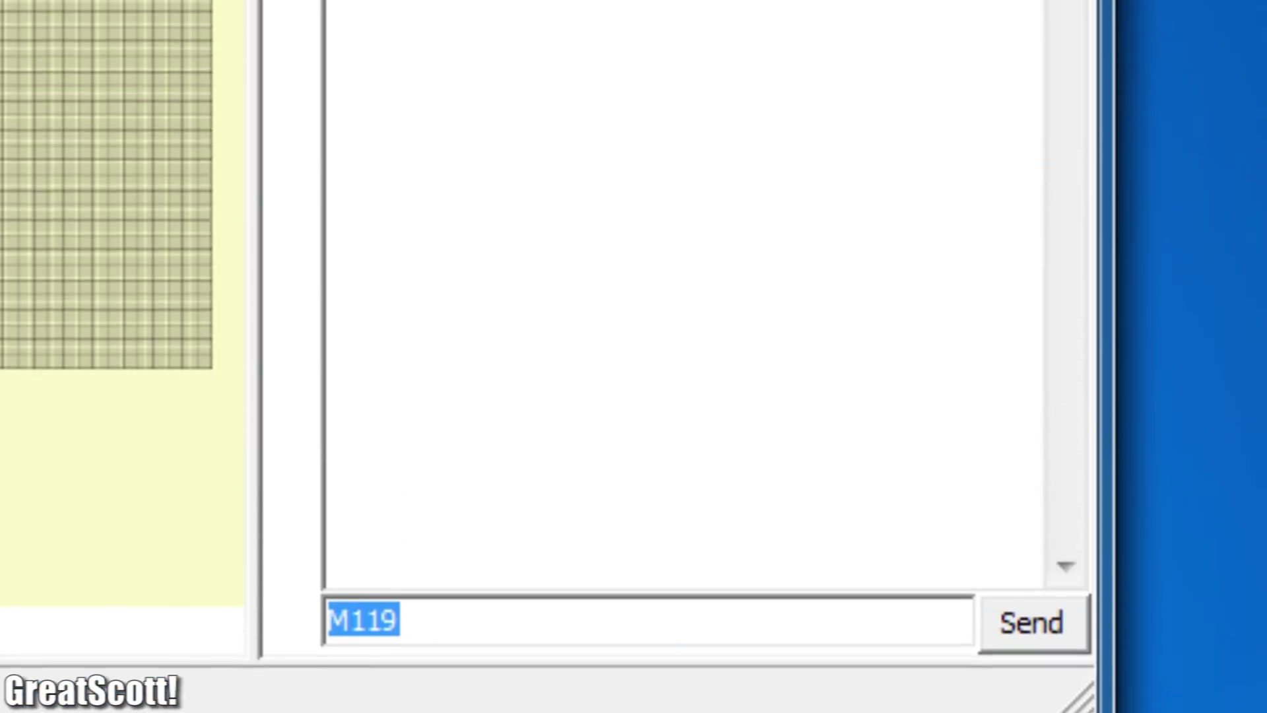
pyautogui.hotkey('shift', 'Left')
pyautogui.hotkey('shift', 'Left')
pyautogui.hotkey('shift', 'Left')
pyautogui.hotkey('shift', 'Left')
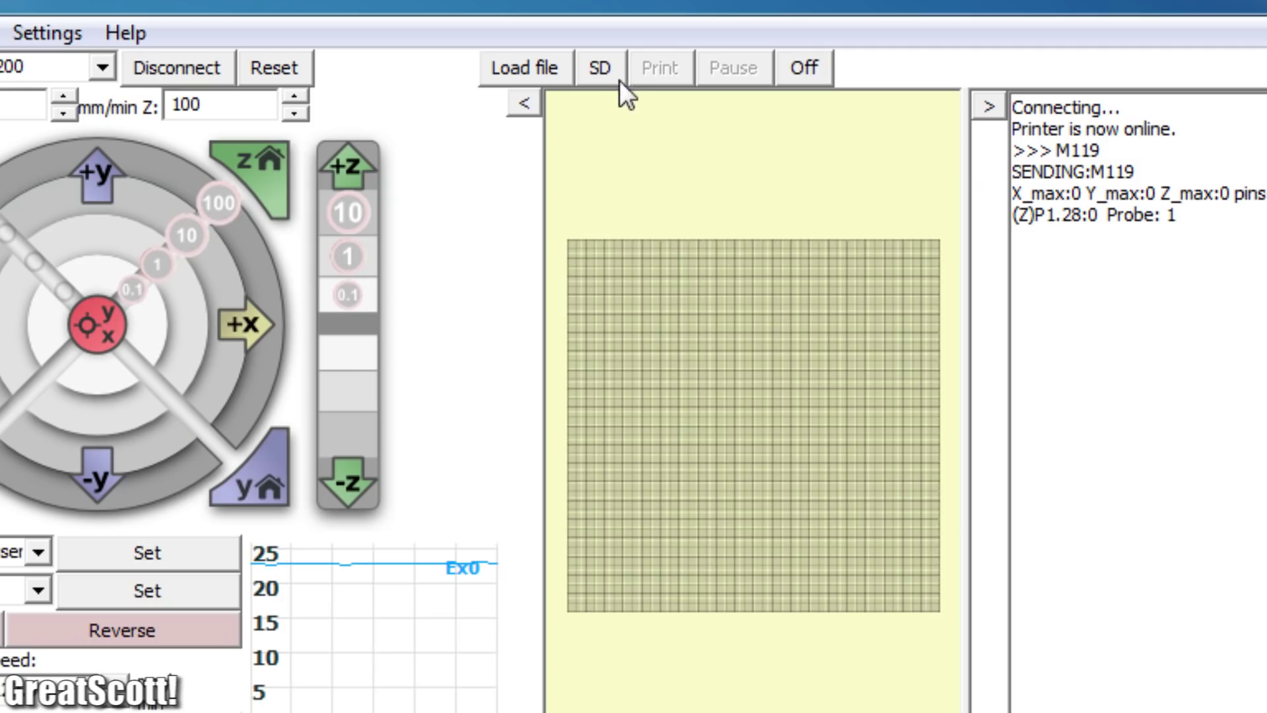
pyautogui.click(666, 108)
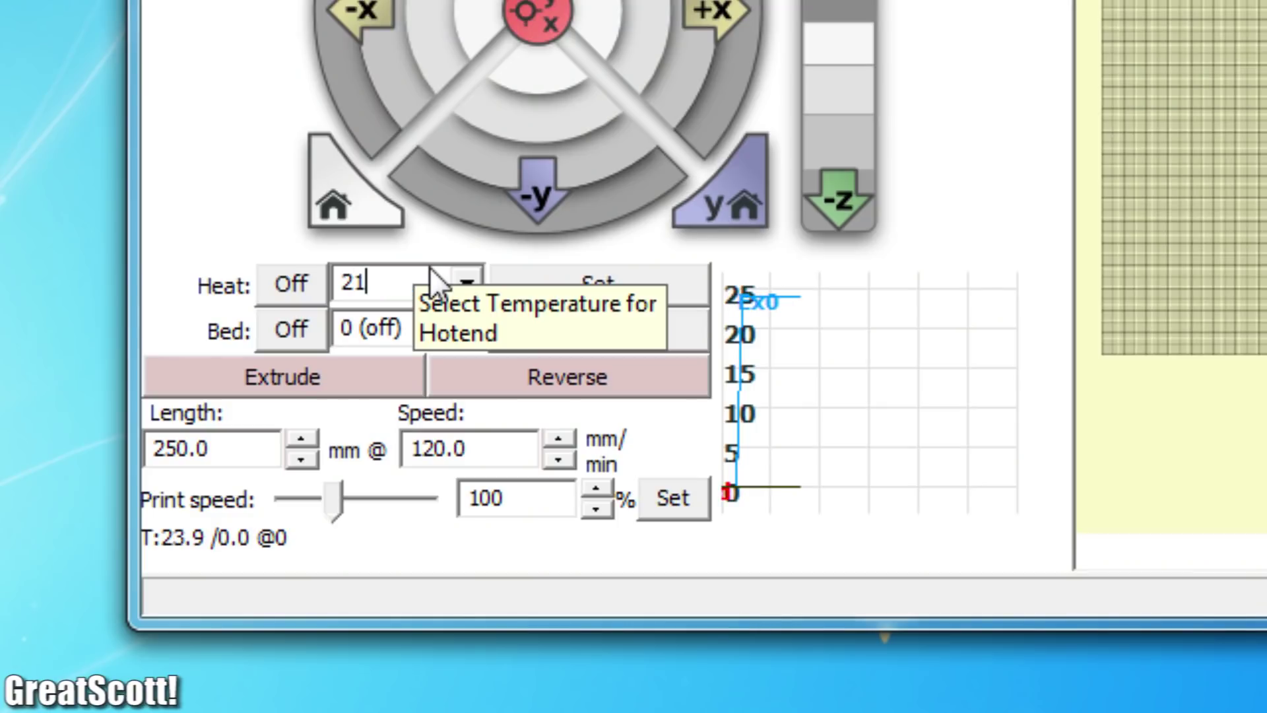
pyautogui.click(581, 277)
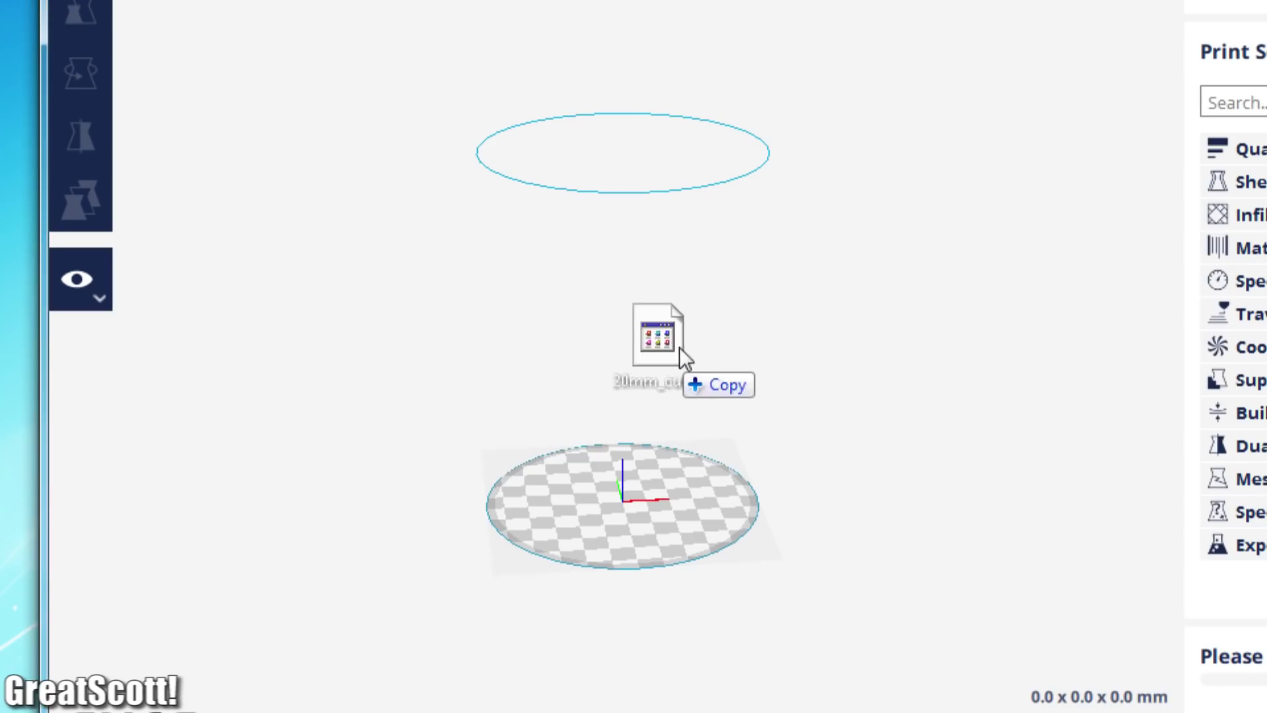
# Load 20mm_cube.stl into Cura and copy DG_20mm_cube.gcode onto the Removable Disk
pyautogui.moveTo(680, 356); pyautogui.dragTo(684, 375)
pyautogui.scroll(5, 683, 376)
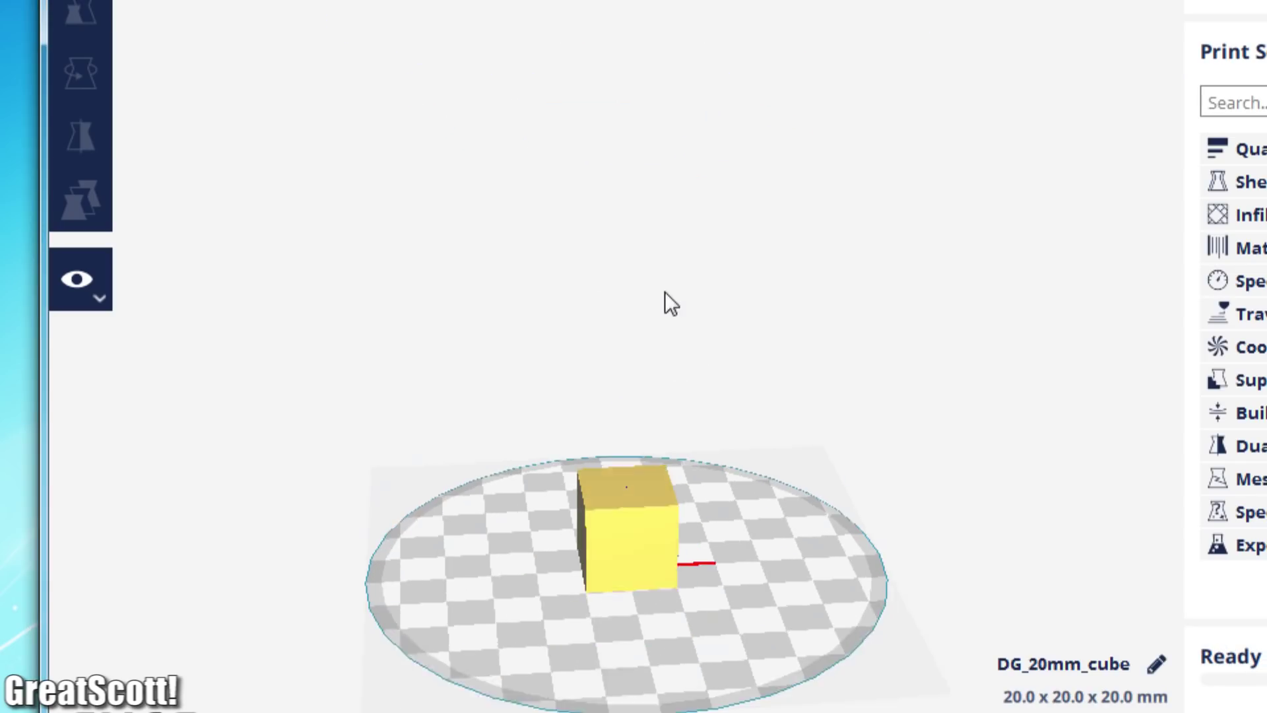
pyautogui.moveTo(749, 280); pyautogui.dragTo(734, 326, button='right')
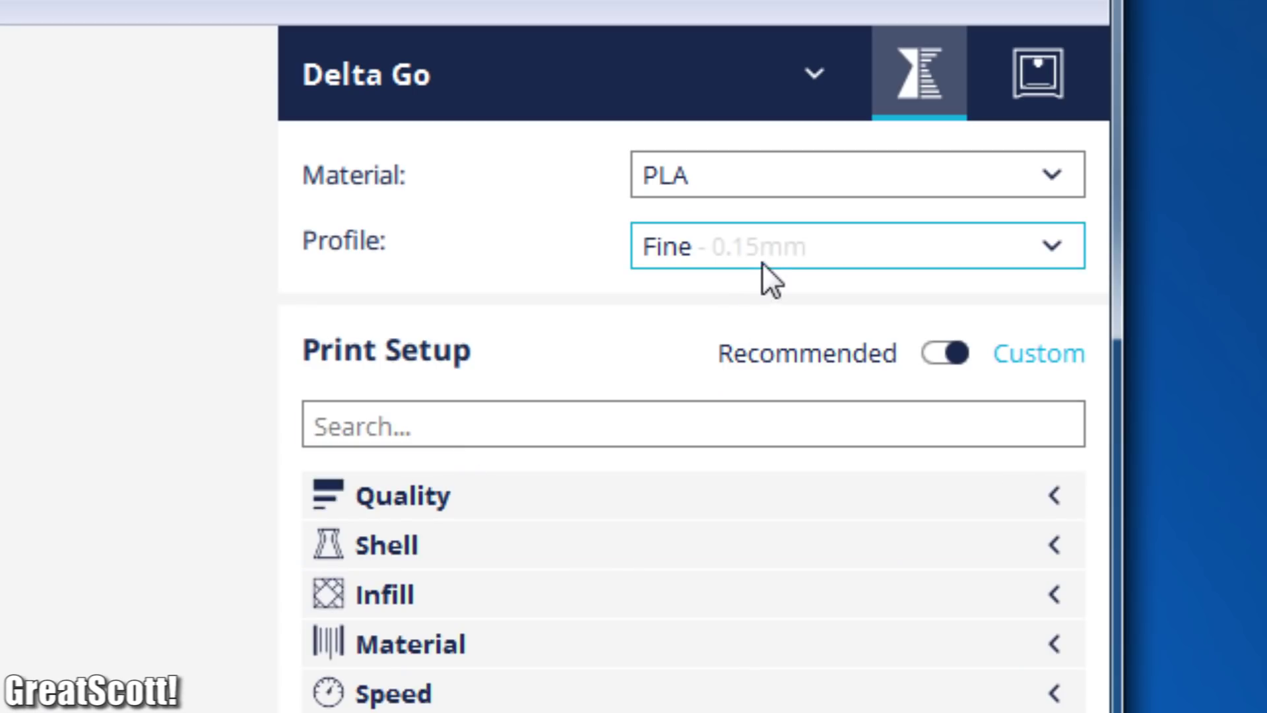
pyautogui.click(763, 261)
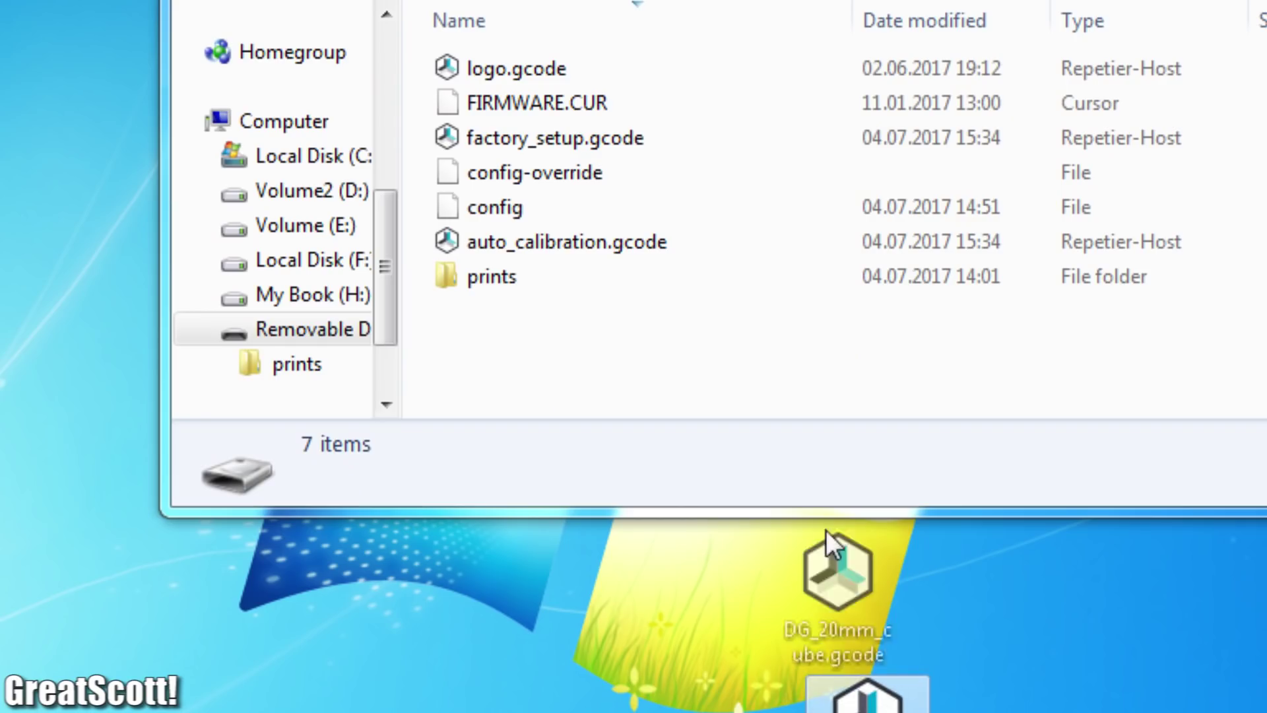
pyautogui.moveTo(826, 531); pyautogui.dragTo(784, 359)
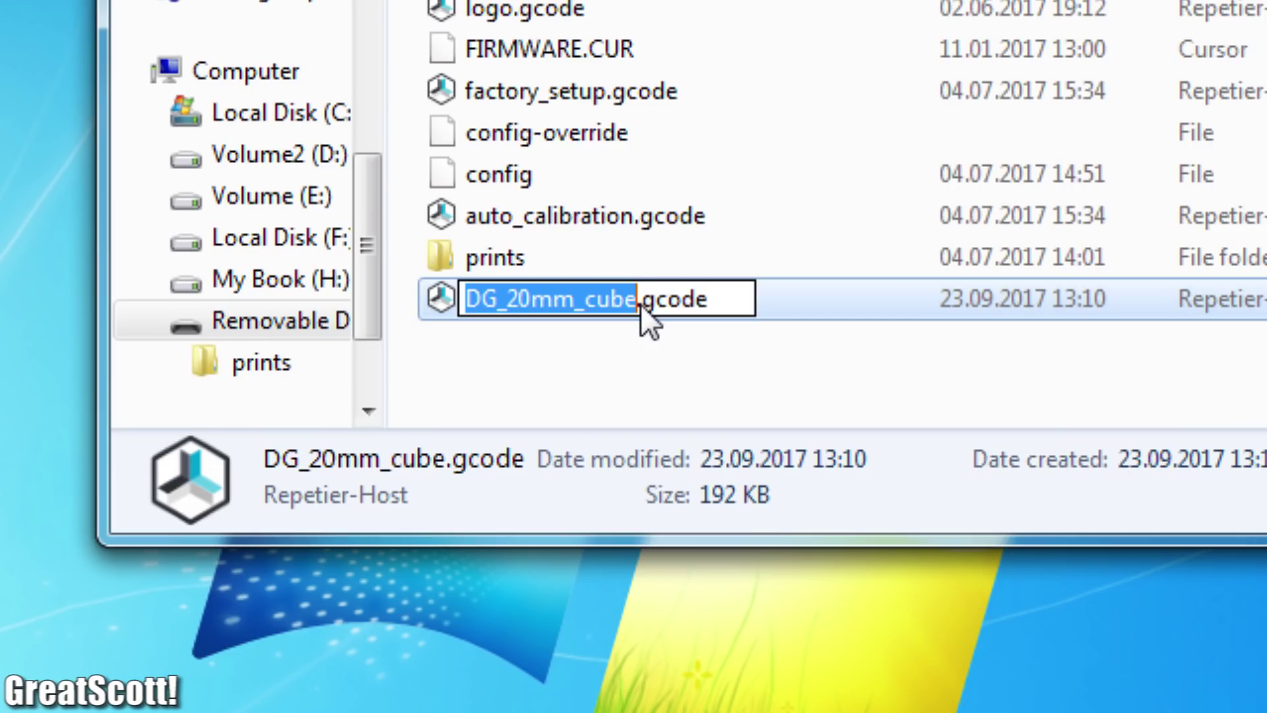
# Rename DG_20mm_cube.gcode on the Removable Disk to on_boot
pyautogui.write('on_b')
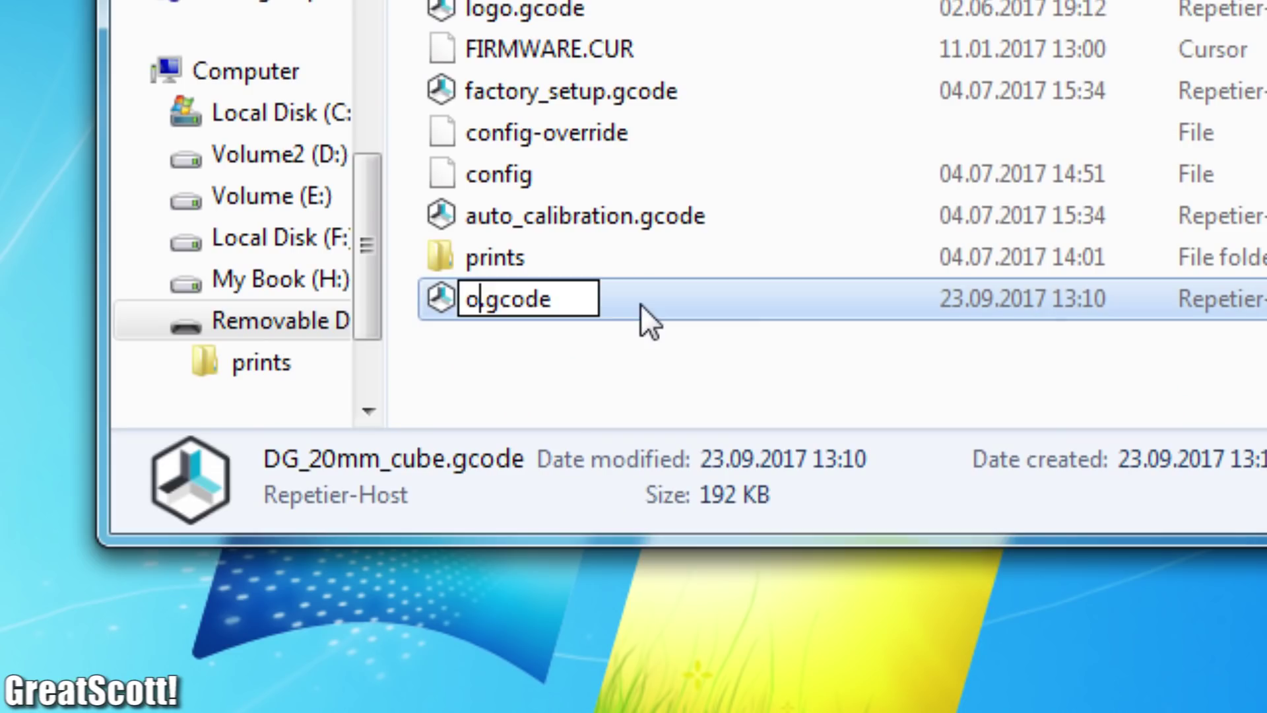
pyautogui.write('oo')
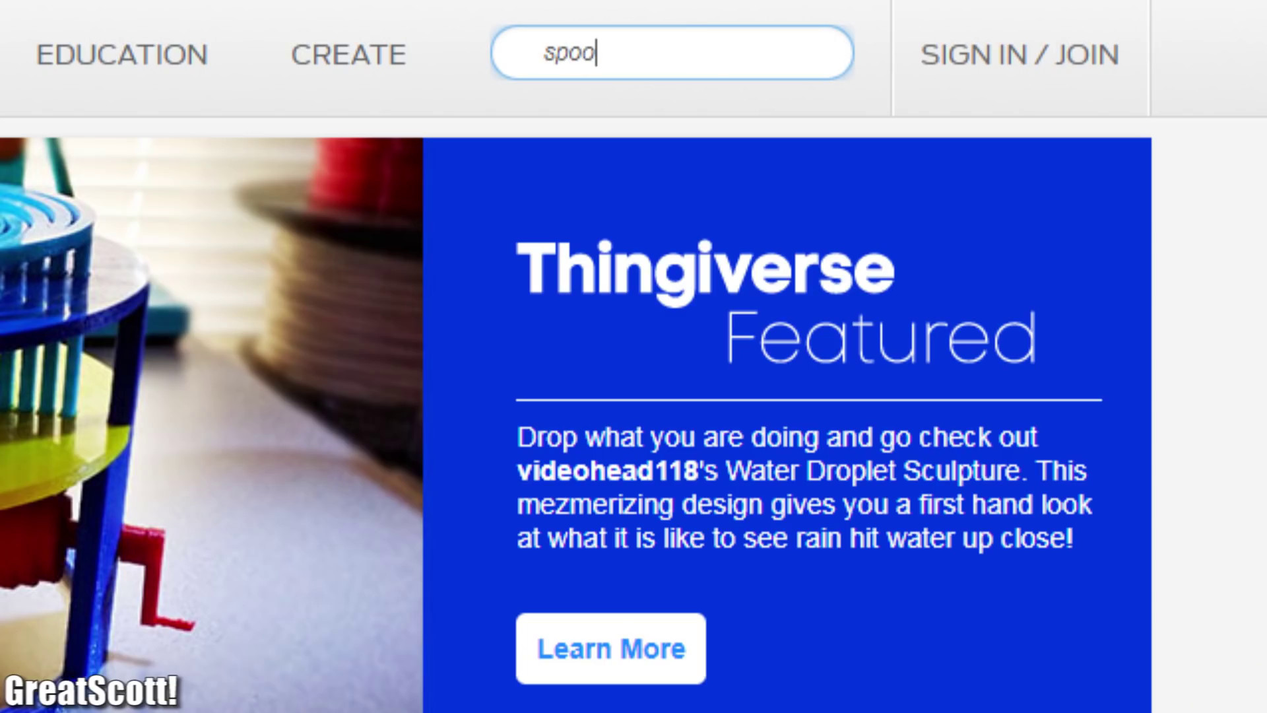
# Finish the spool holder search and view the TUSH photo of yellow holders
pyautogui.write('er')
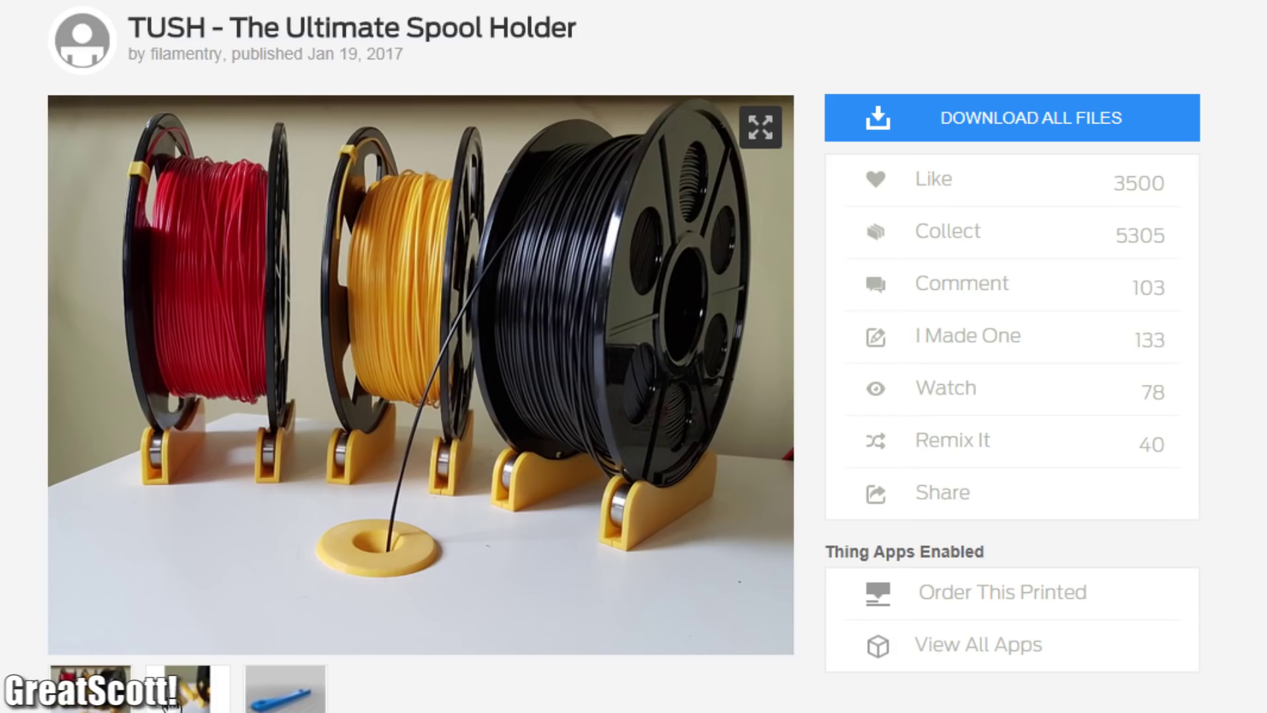
pyautogui.click(191, 706)
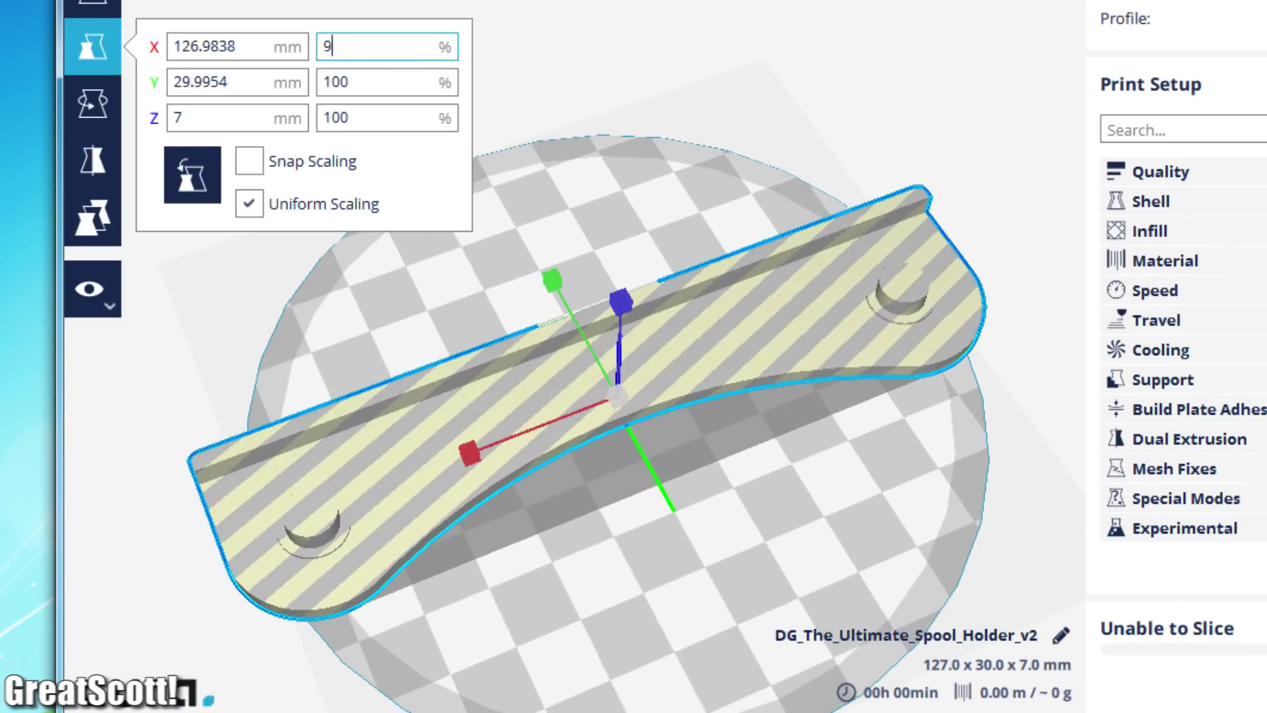
pyautogui.write('0')
# Scale the spool holder uniformly to 83%, making it 105.4 x 24.9 x 5.8 mm
pyautogui.press('Return')
pyautogui.write('83')
pyautogui.press('Return')
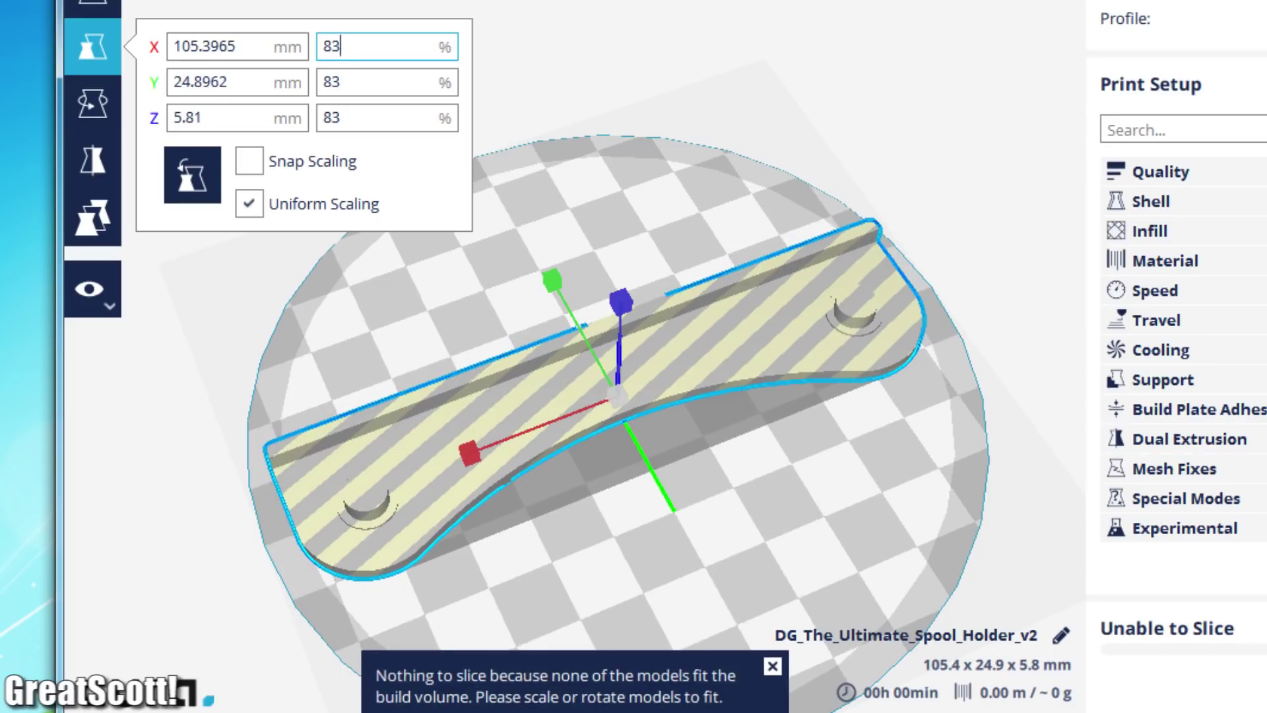